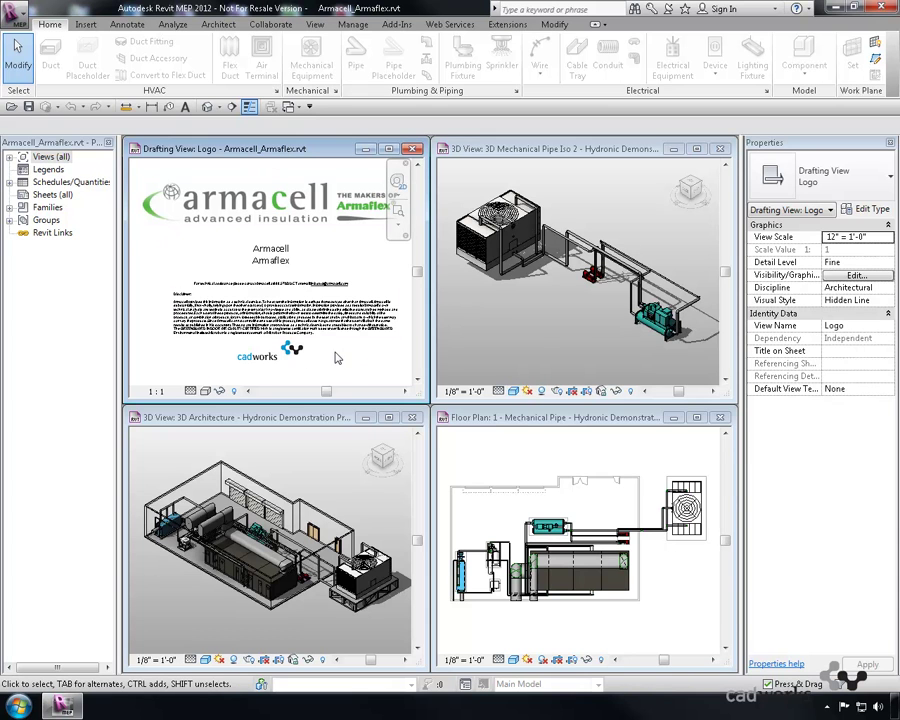
# Make the hydronic project's 3D Mechanical Pipe Iso 2 window the active view
pyautogui.click(537, 330)
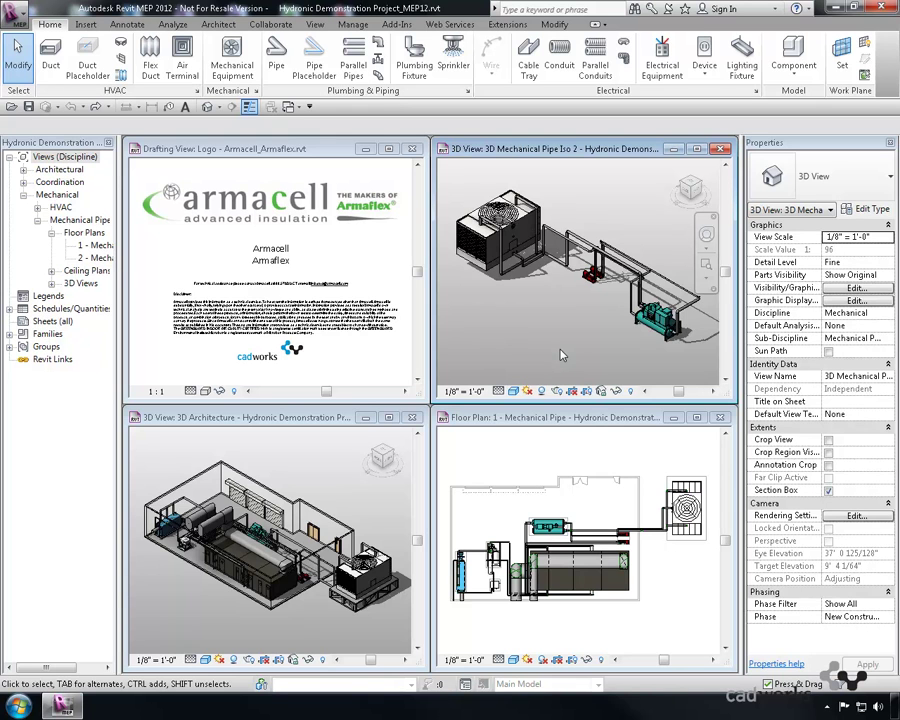
# Transfer only Pipe Insulation types from Armacell_Armaflex.rvt, overwriting the duplicate fill pattern
pyautogui.click(352, 24)
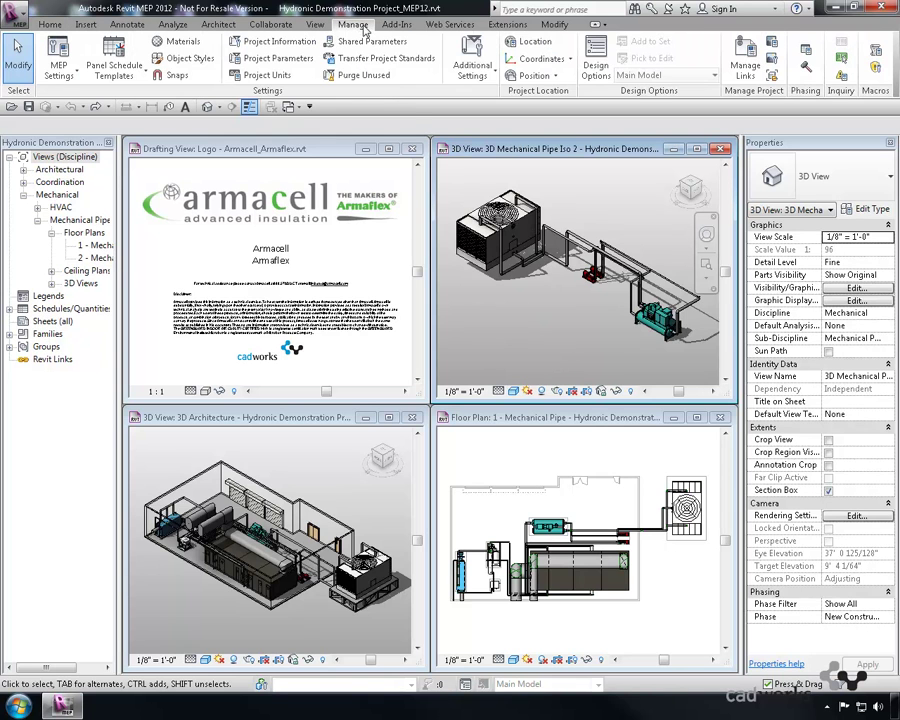
pyautogui.click(403, 64)
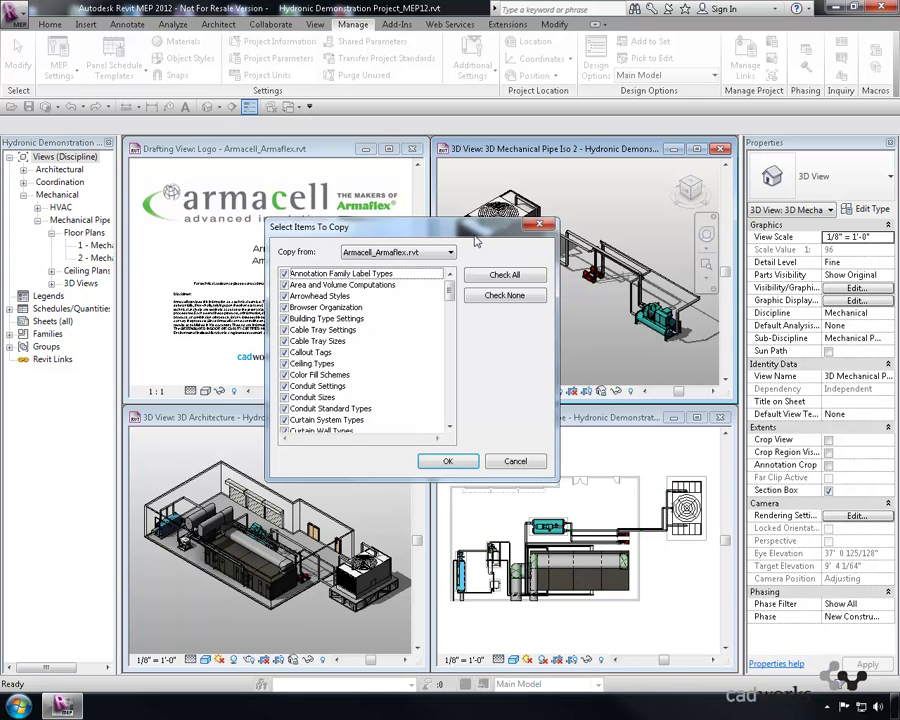
pyautogui.click(503, 295)
pyautogui.scroll(-12, 340, 333)
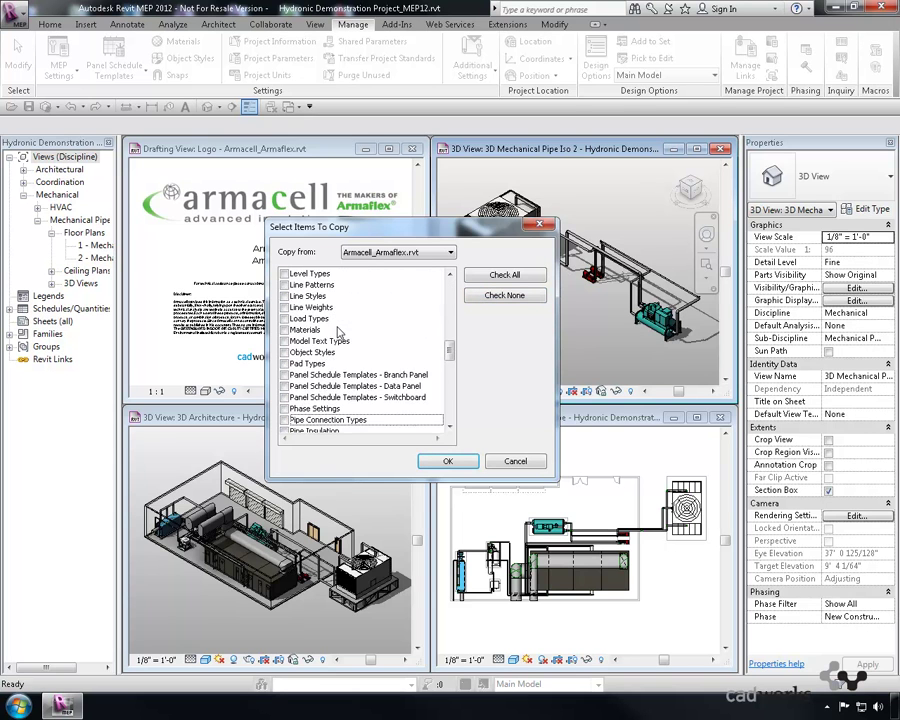
pyautogui.click(285, 364)
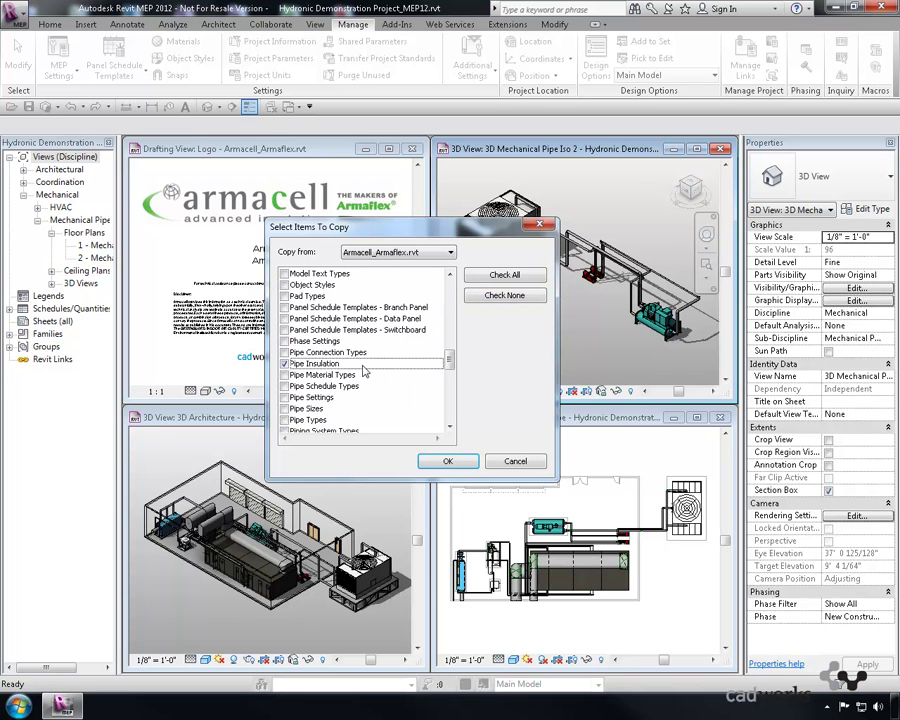
pyautogui.click(447, 461)
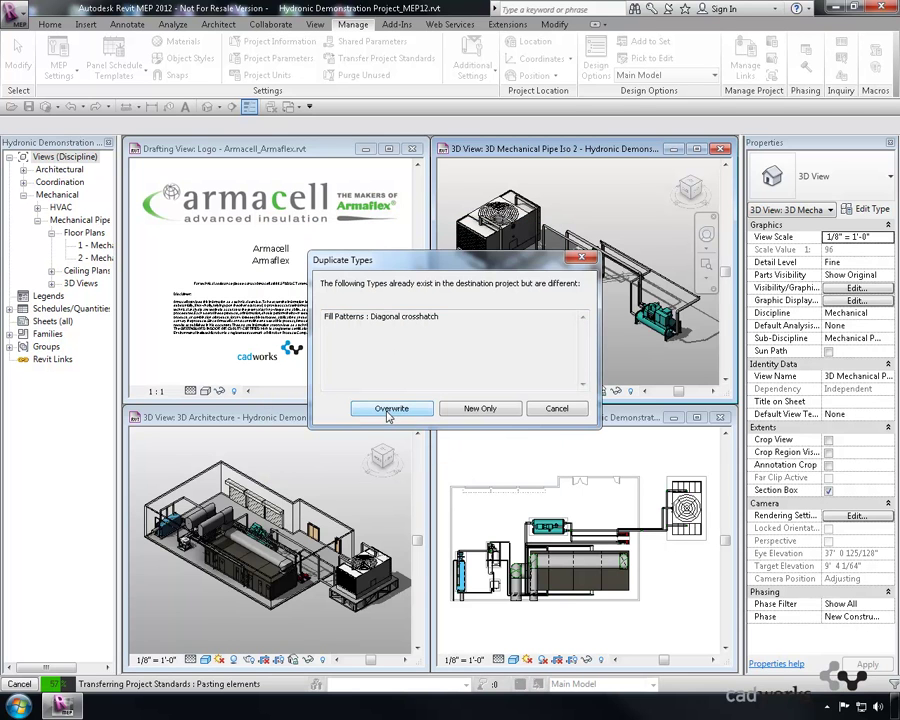
pyautogui.click(389, 409)
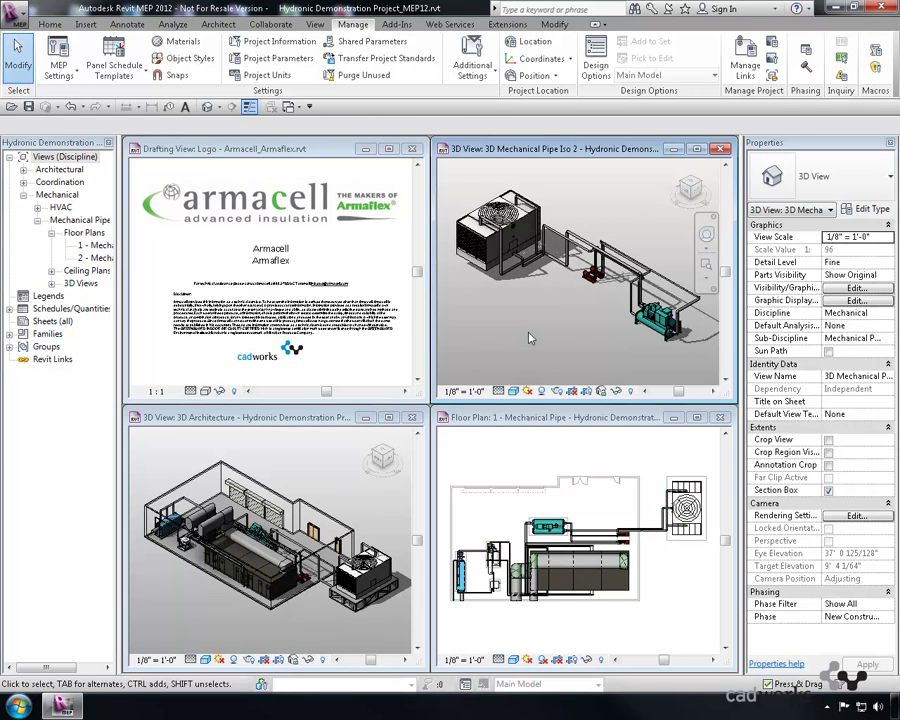
# Maximize the 3D Mechanical Pipe Iso 2 view and Tab-select the chiller-to-cooling-tower pipe branch
pyautogui.doubleClick(557, 149)
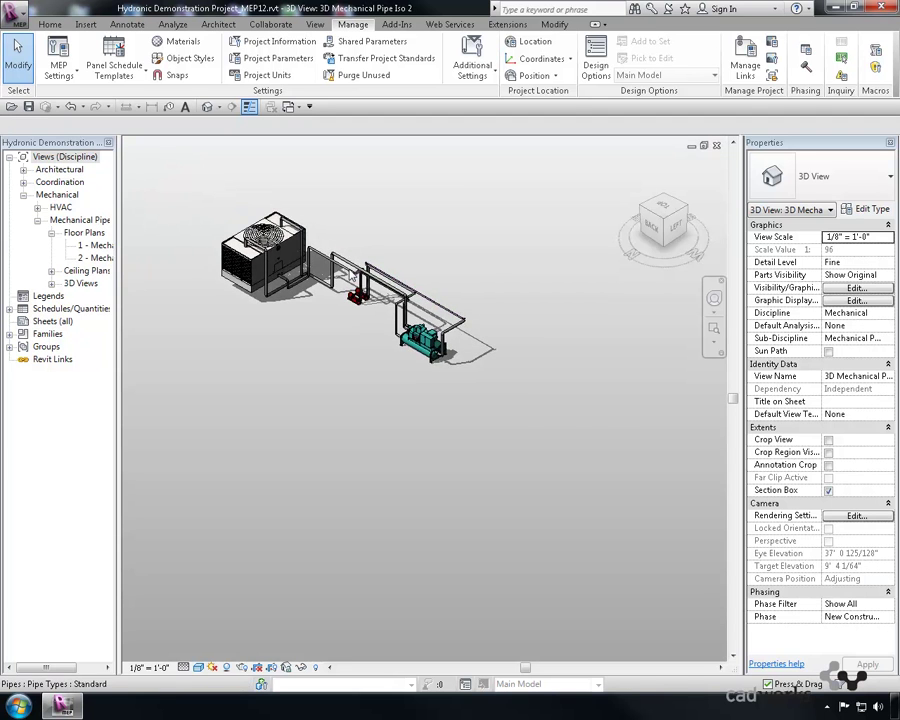
pyautogui.scroll(5, 330, 250)
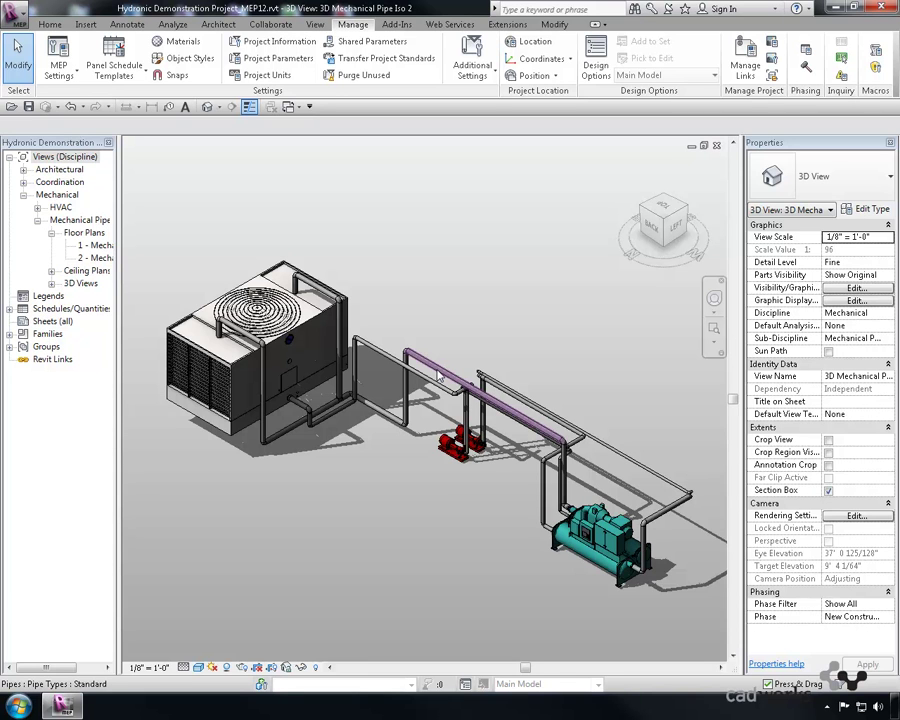
pyautogui.press('Tab')
pyautogui.press('Tab')
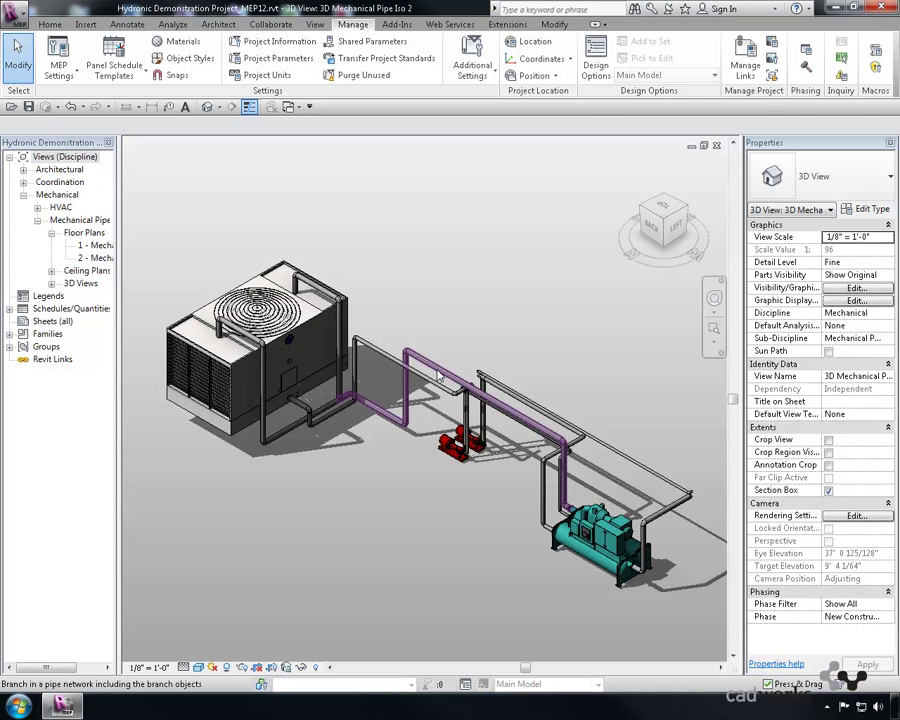
pyautogui.press('Tab')
pyautogui.click(438, 374)
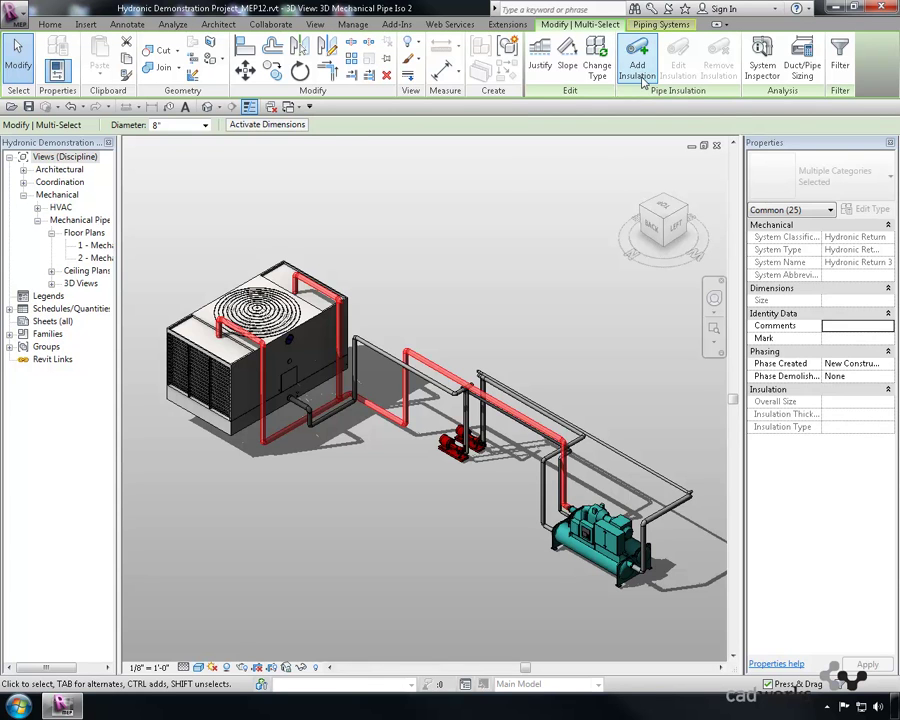
# Choose 1" AP Armaflex insulation for the selected branch and review its type properties
pyautogui.click(638, 62)
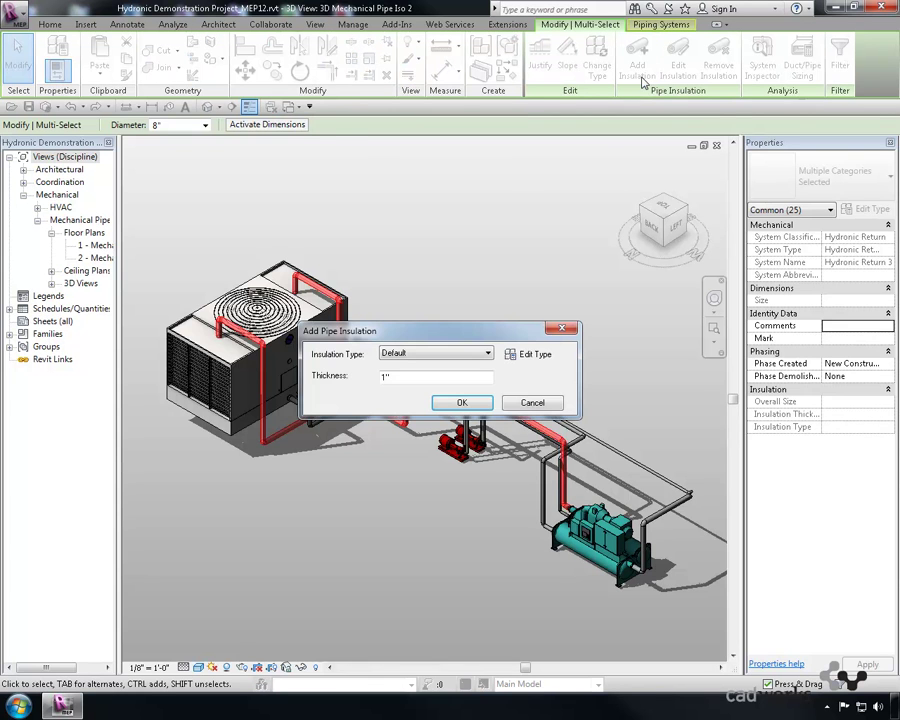
pyautogui.click(449, 356)
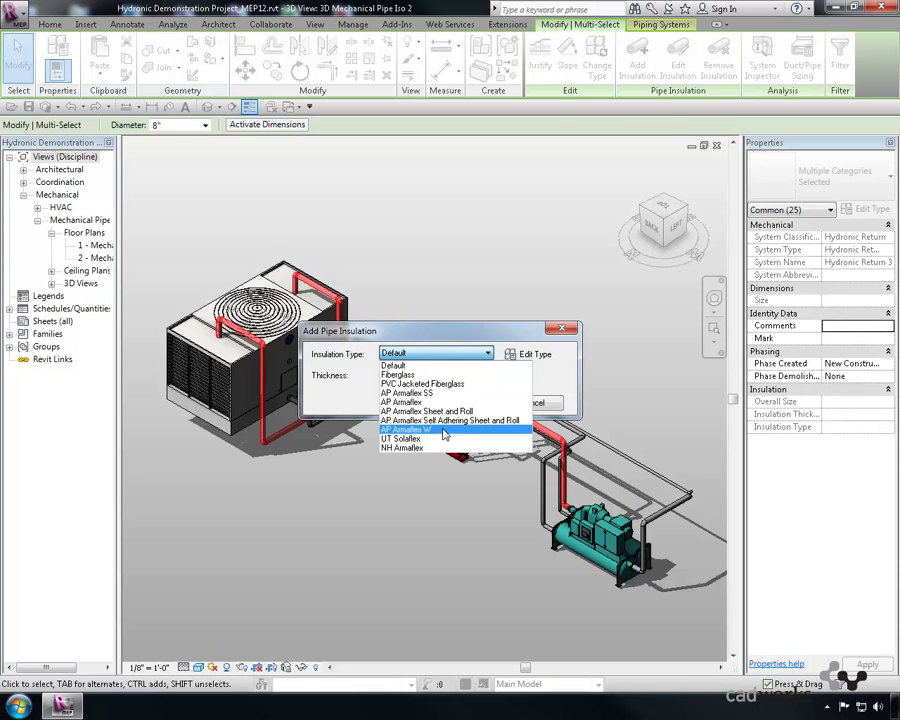
pyautogui.click(441, 402)
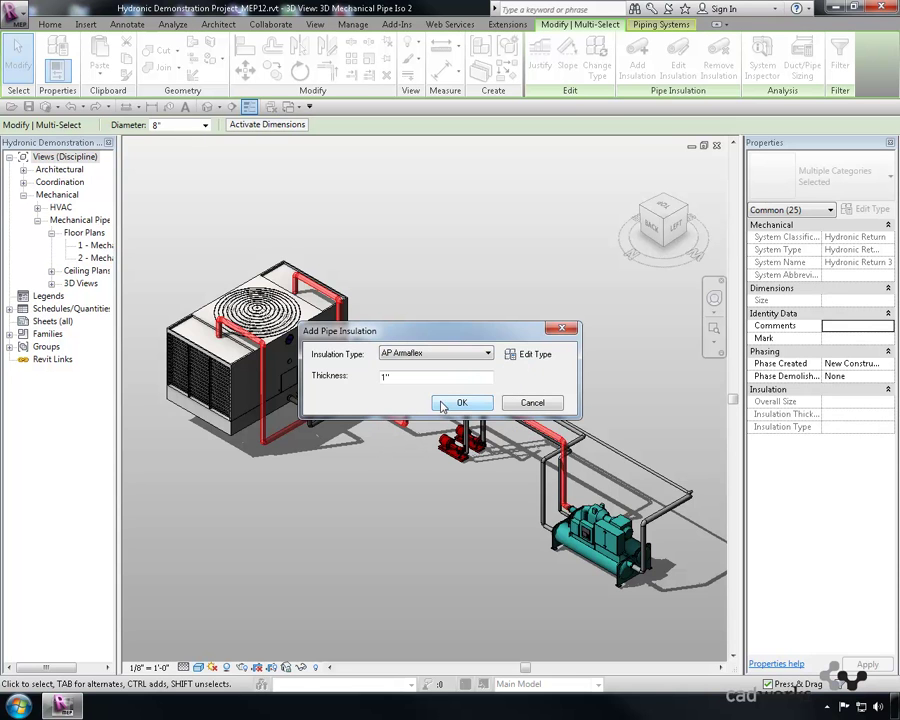
pyautogui.click(537, 358)
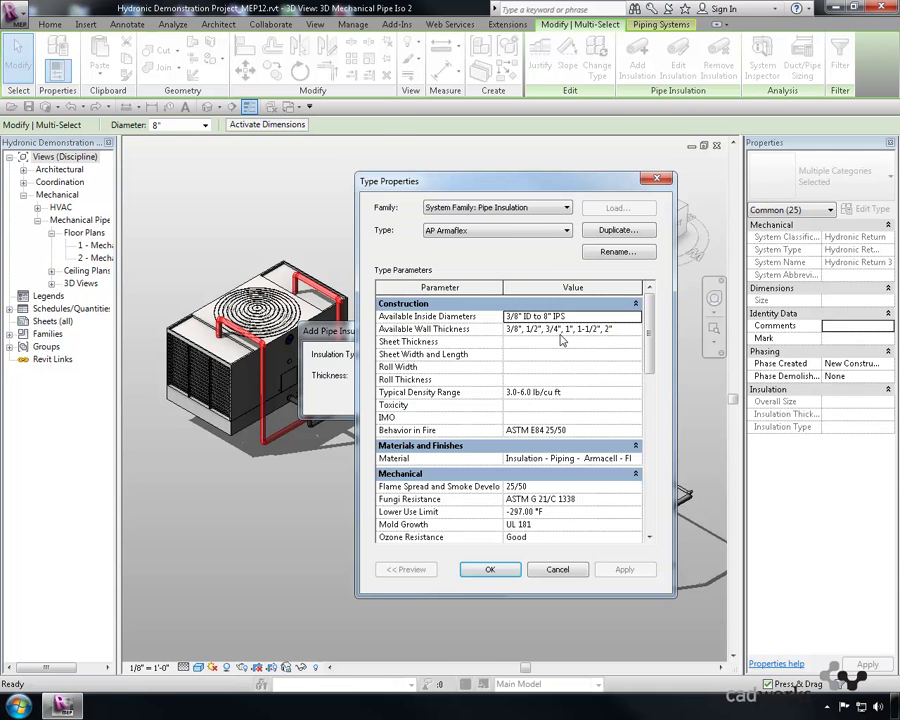
pyautogui.moveTo(649, 338); pyautogui.dragTo(651, 412)
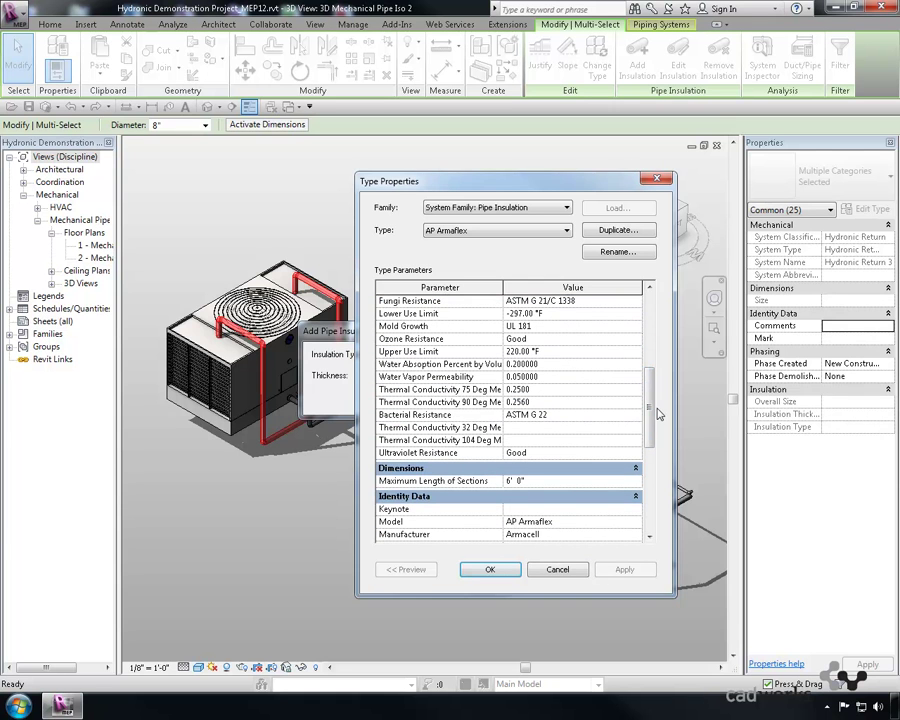
pyautogui.click(490, 569)
# Apply the insulation, clear the selection and zoom in on the insulated branch
pyautogui.click(464, 460)
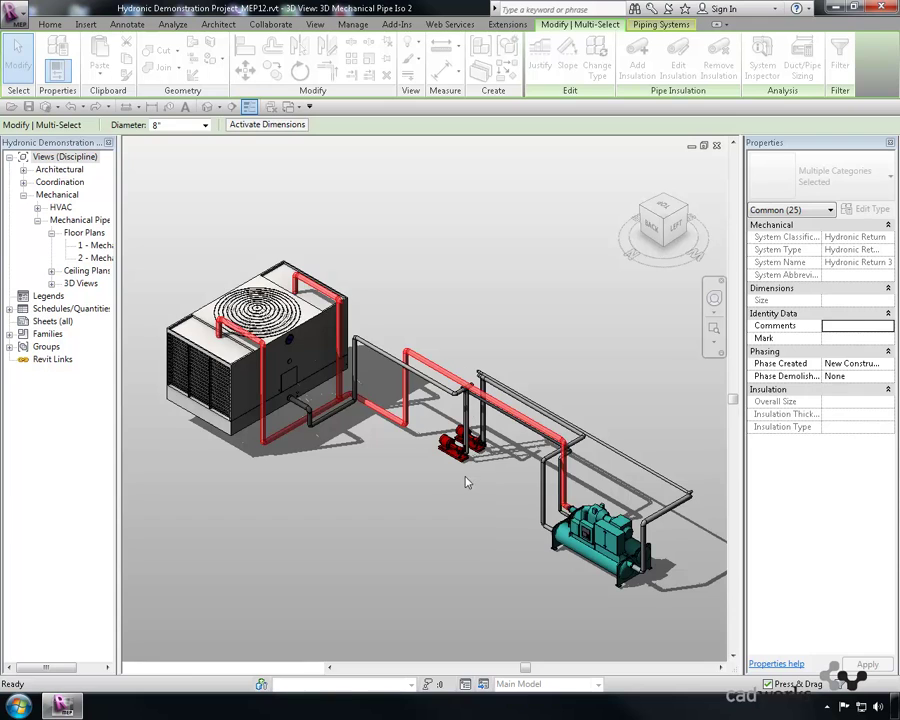
pyautogui.press('Escape')
pyautogui.scroll(2, 573, 446)
pyautogui.scroll(3, 575, 445)
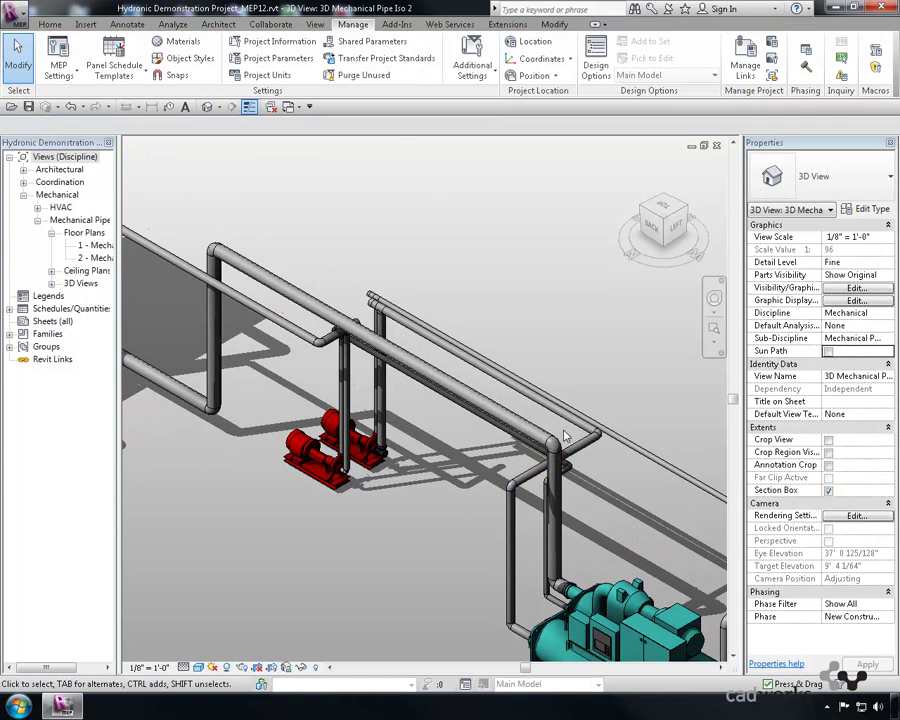
# Enable Ghost Surfaces for Pipe Insulations in Visibility/Graphic Overrides and zoom to inspect
pyautogui.press('v')
pyautogui.press('v')
pyautogui.click(420, 348)
pyautogui.scroll(-3, 420, 355)
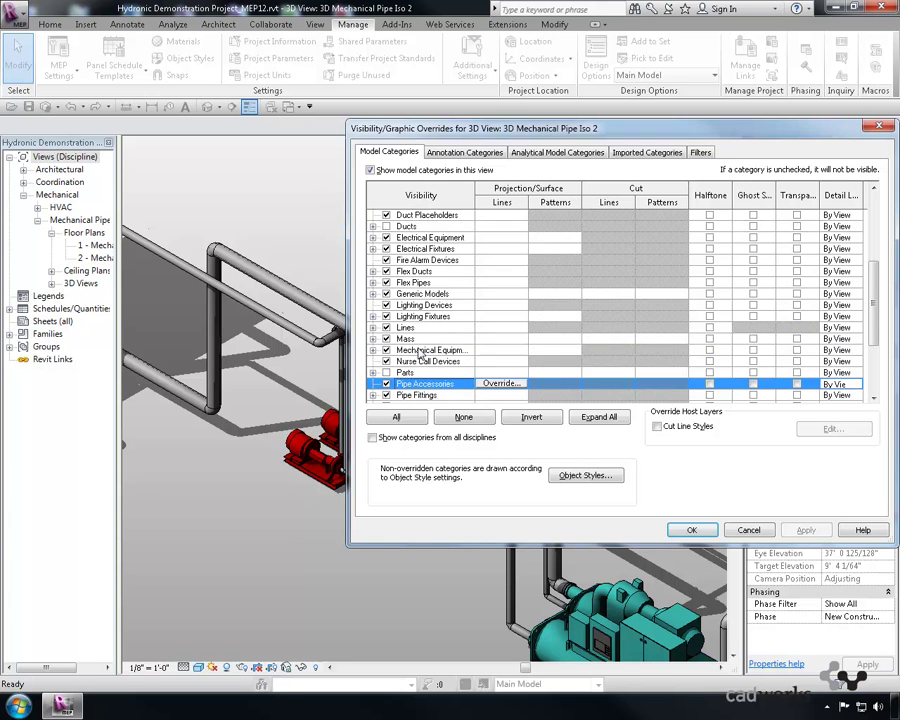
pyautogui.scroll(-1, 420, 355)
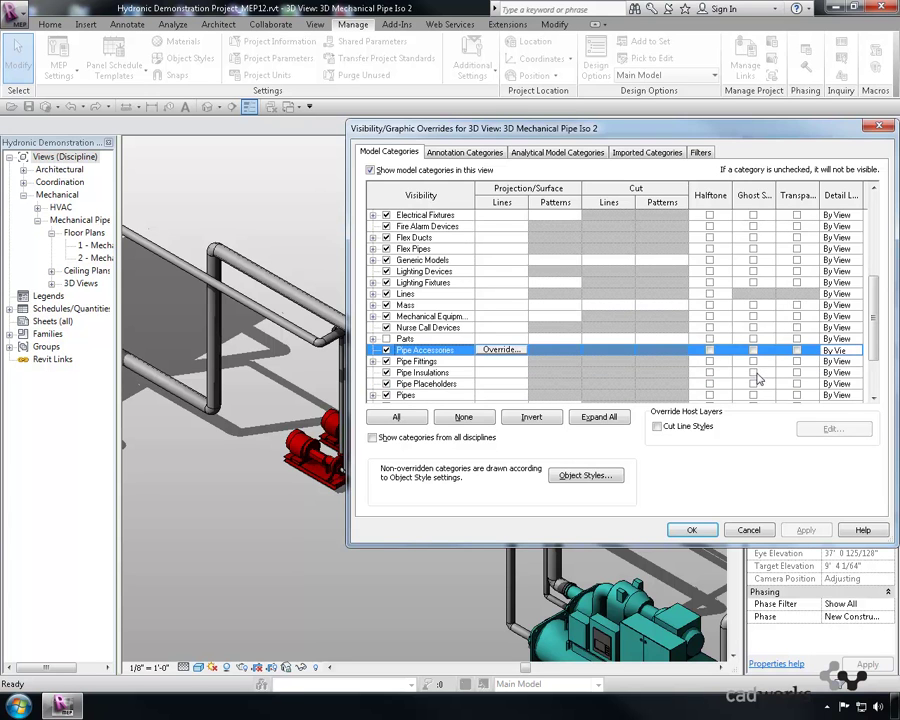
pyautogui.click(691, 530)
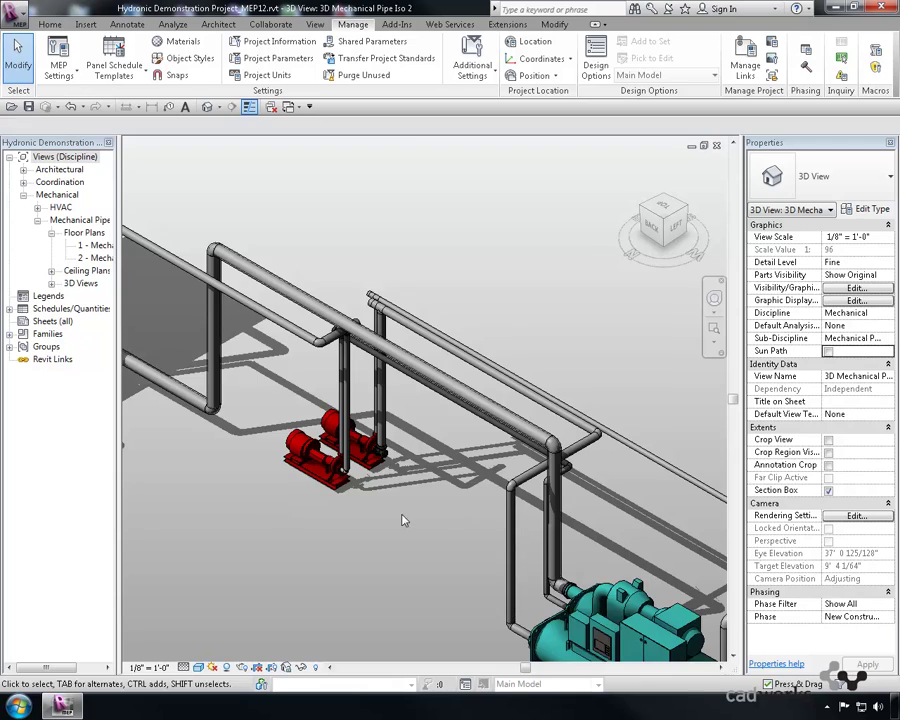
pyautogui.scroll(5, 555, 438)
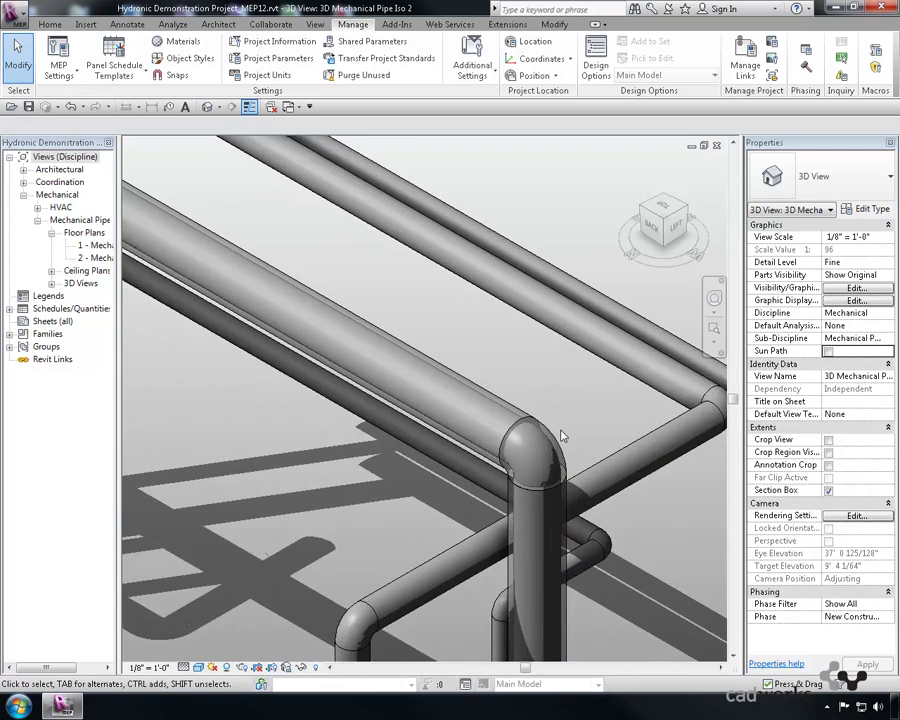
pyautogui.scroll(-5, 562, 436)
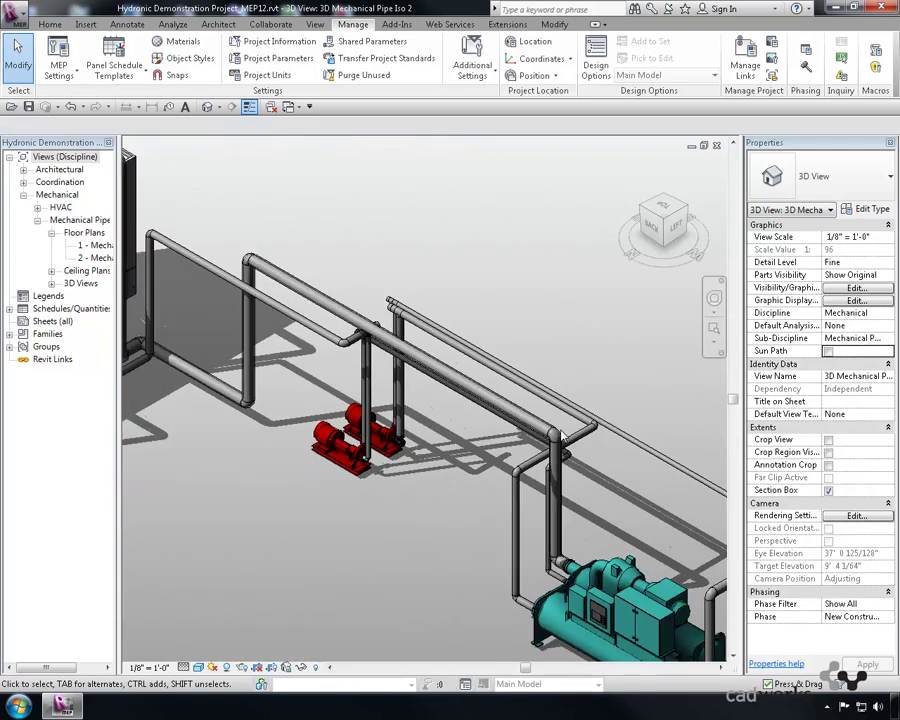
pyautogui.scroll(-5, 562, 434)
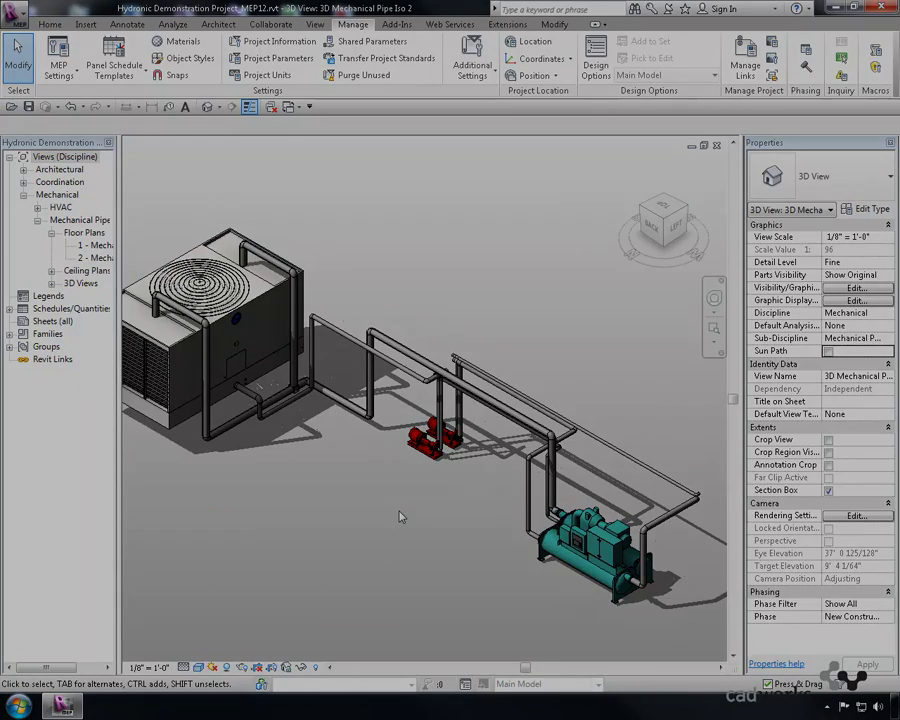